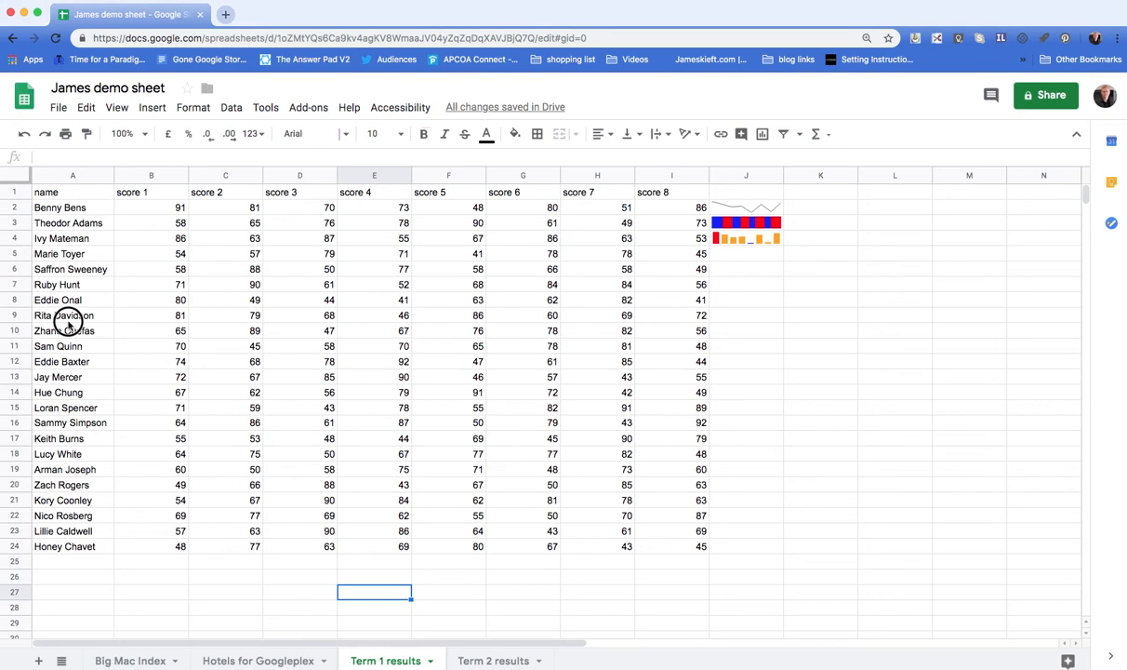
Step: Copy the names in A2:A24, clear those cells and paste the names back into the same range
left_click(82, 212)
left_click_drag(82, 212, 85, 542)
key("super+c")
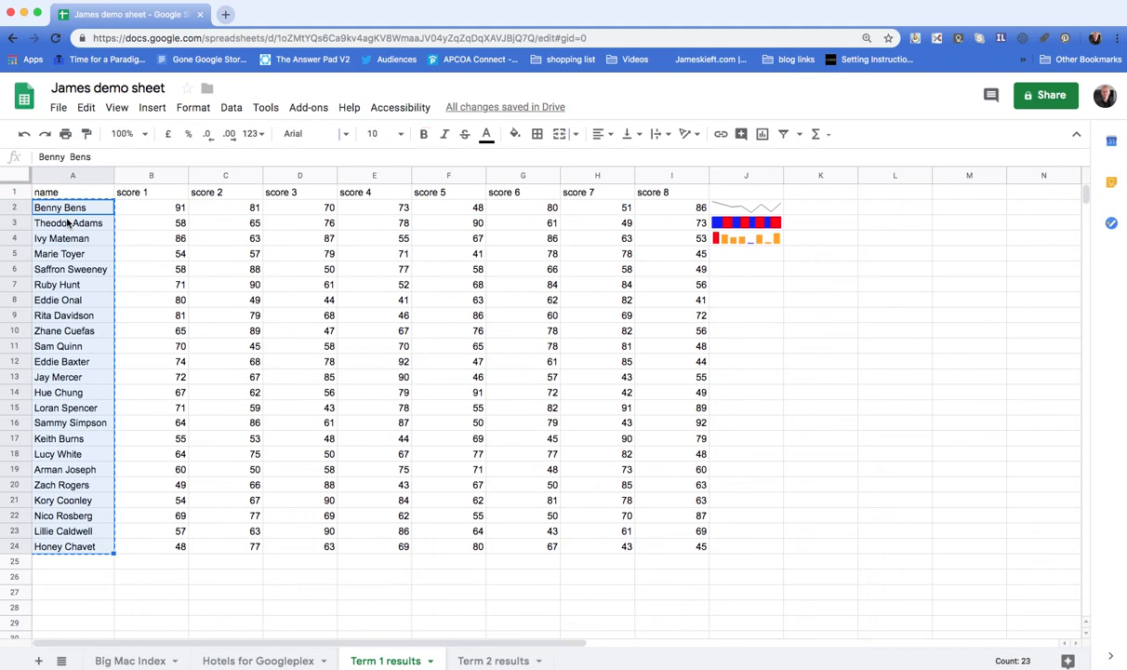
key("Delete")
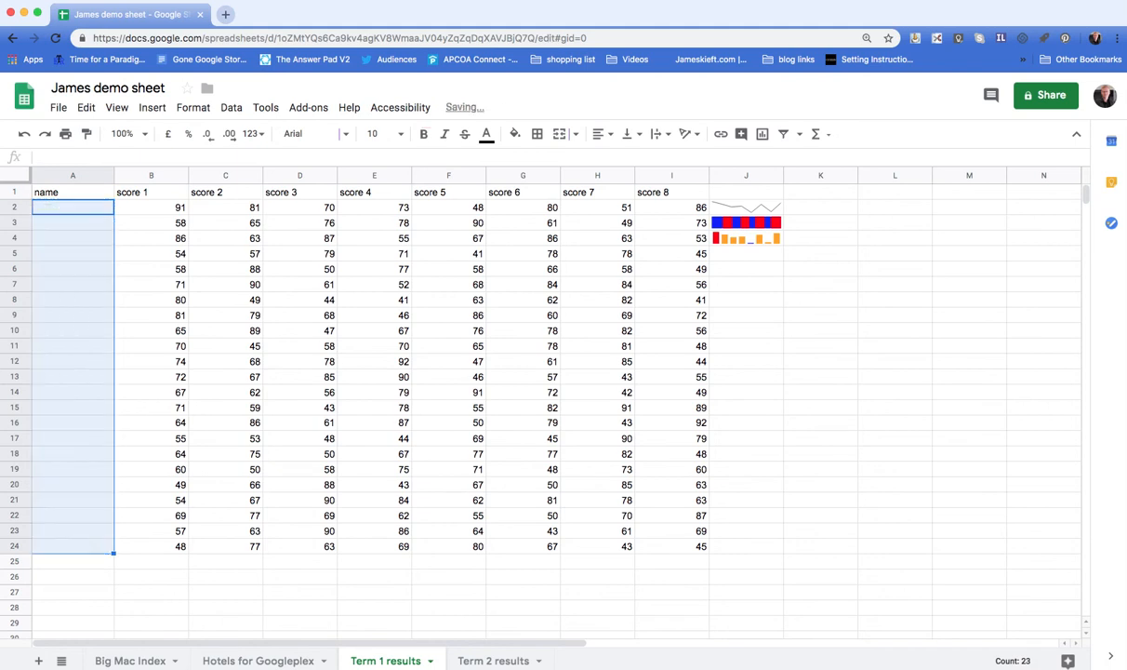
key("super+v")
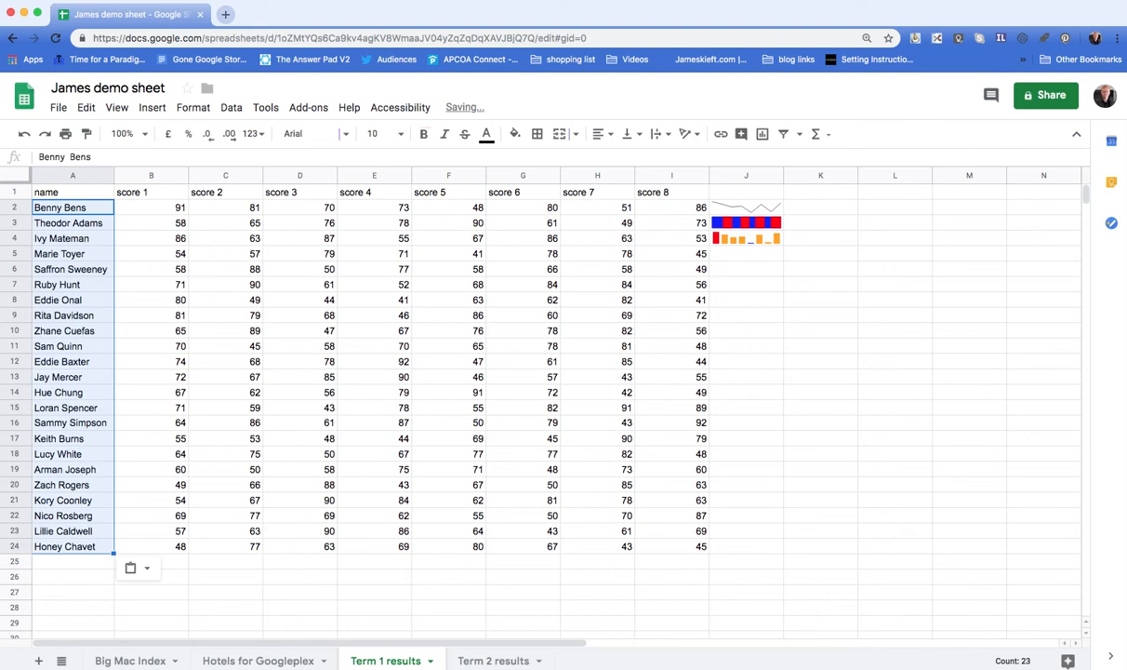
Step: Split the pasted names into separate columns using Space as the separator
left_click(147, 571)
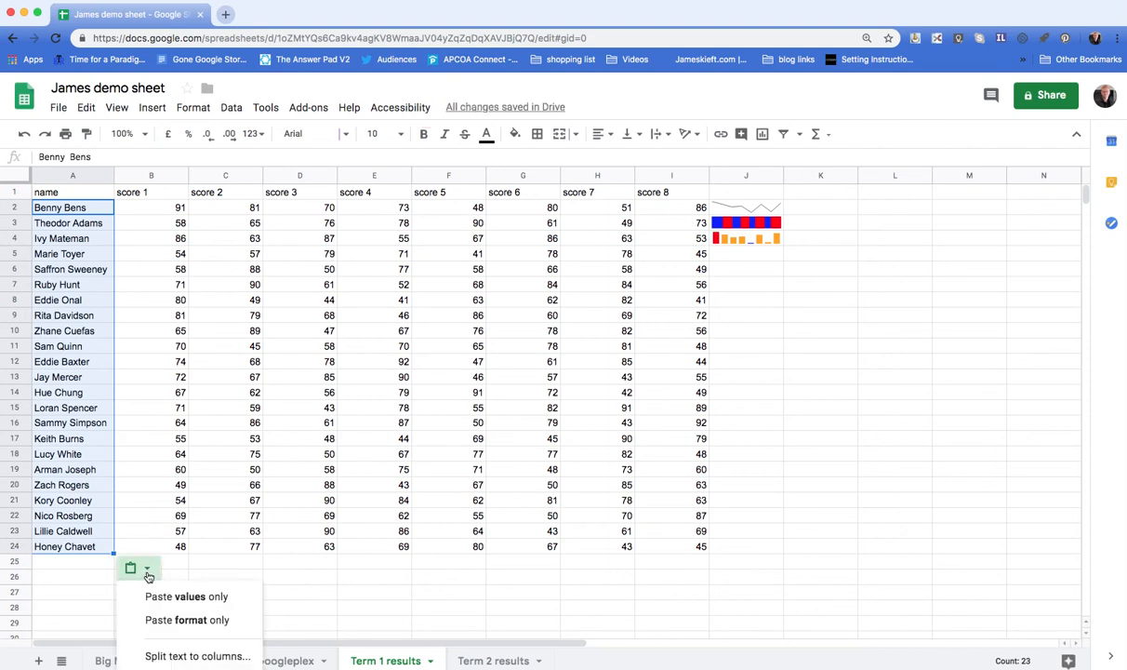
left_click(191, 657)
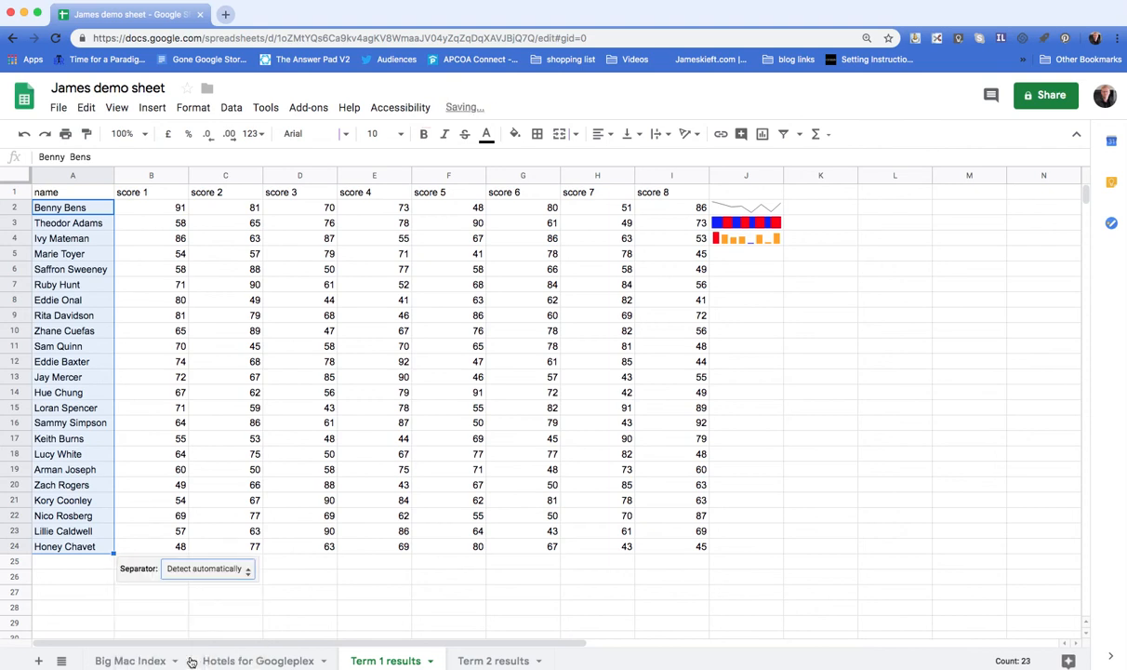
left_click(249, 577)
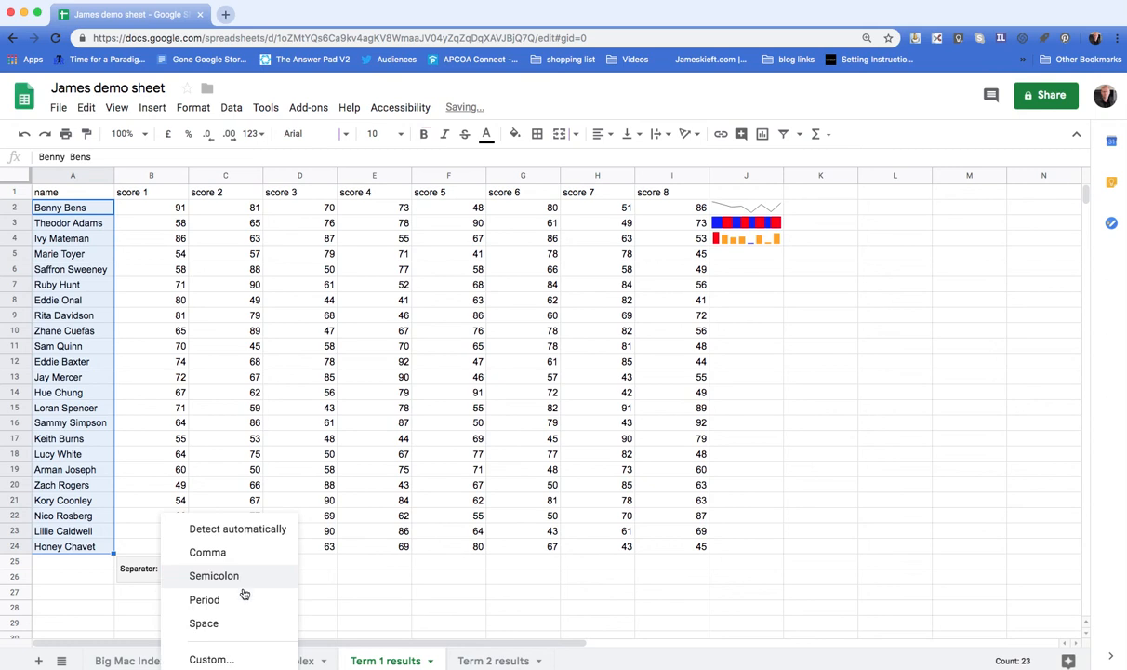
left_click(204, 623)
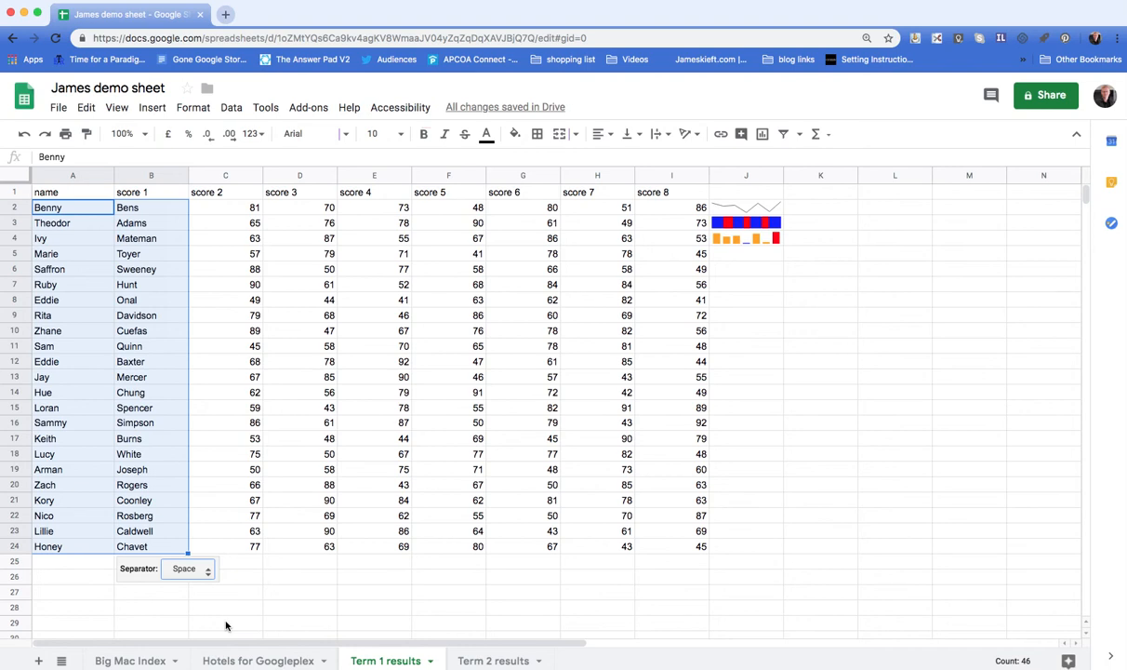
left_click(239, 560)
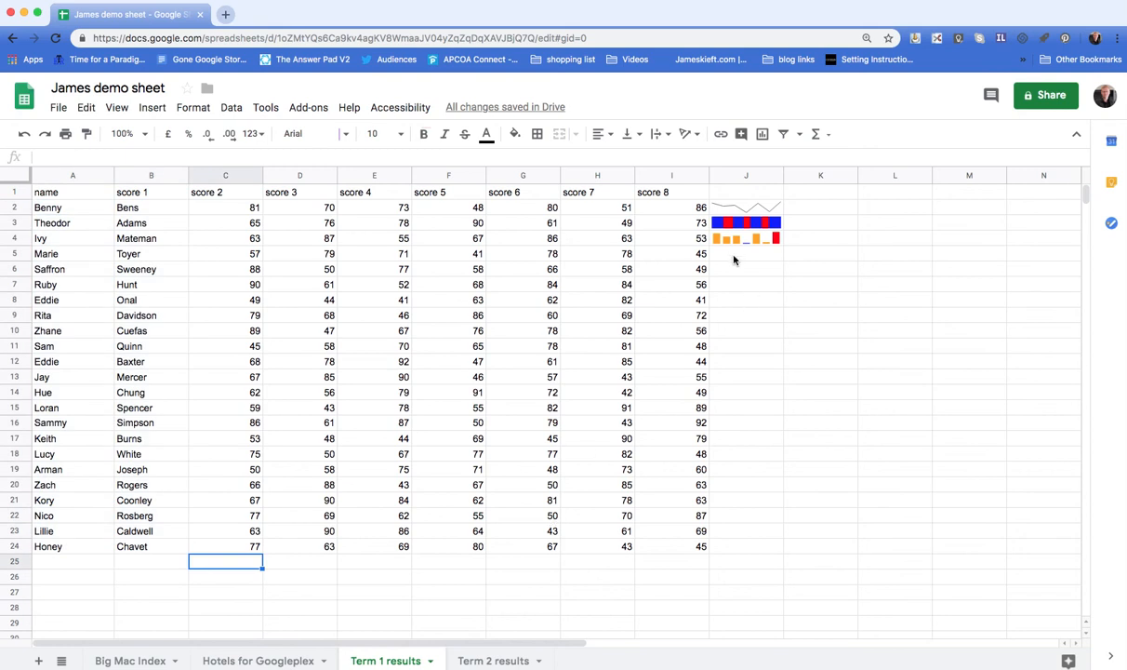
Step: Review the sparkline formulas in J2:J4 and copy the full text of the column sparkline formula from J4
left_click(736, 211)
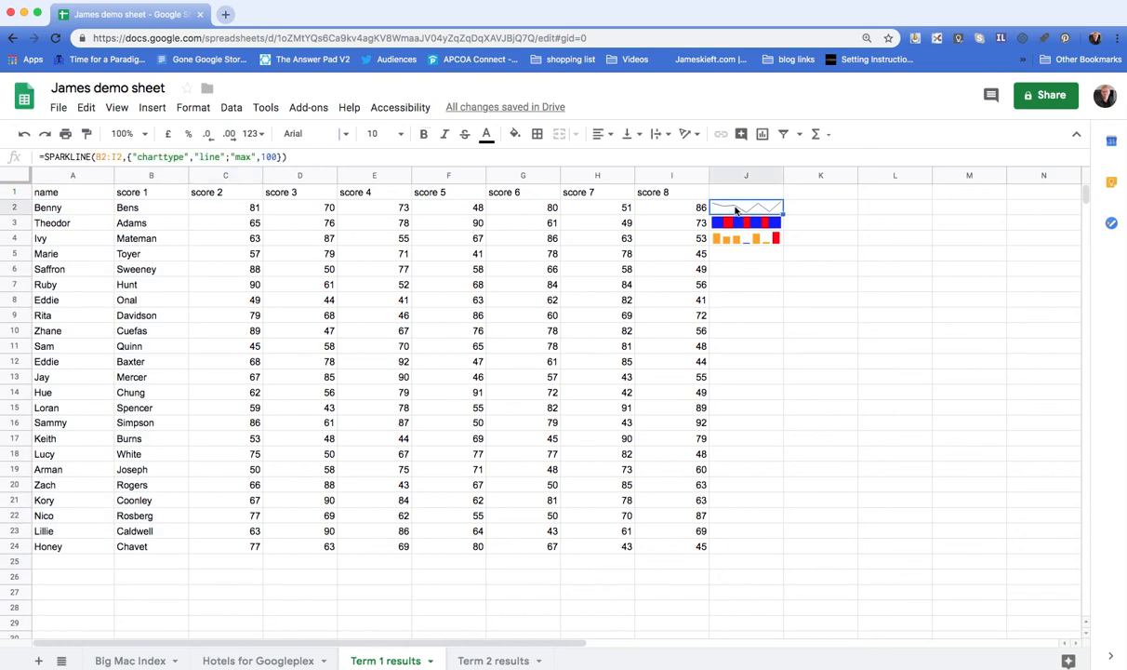
left_click(732, 224)
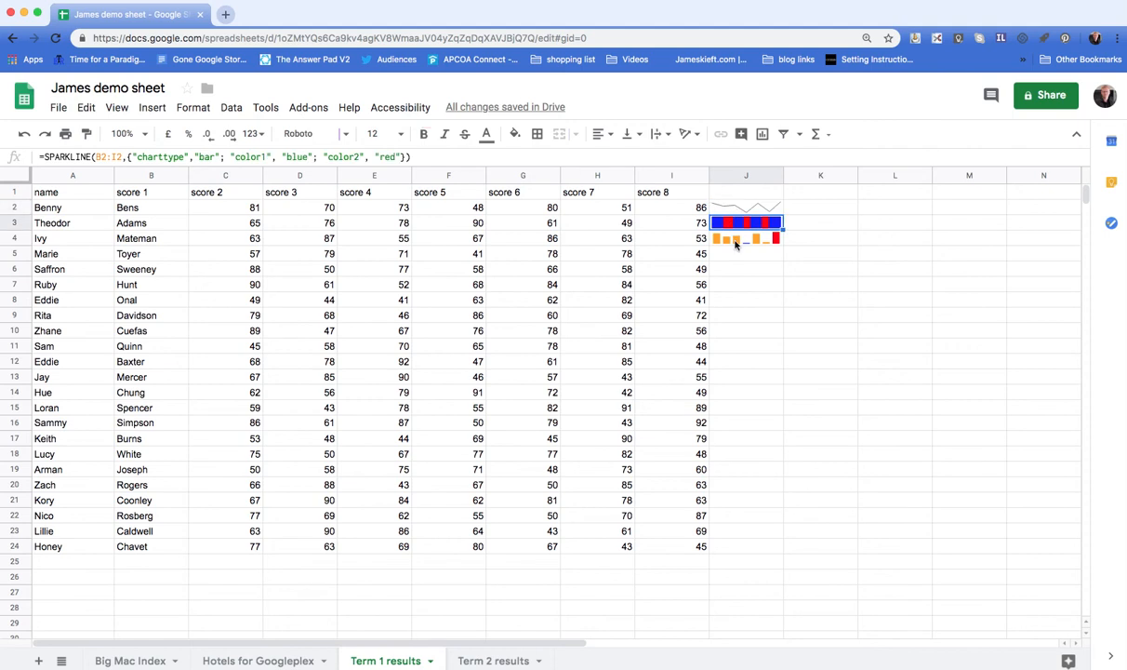
key("Down")
key("Up")
key("Down")
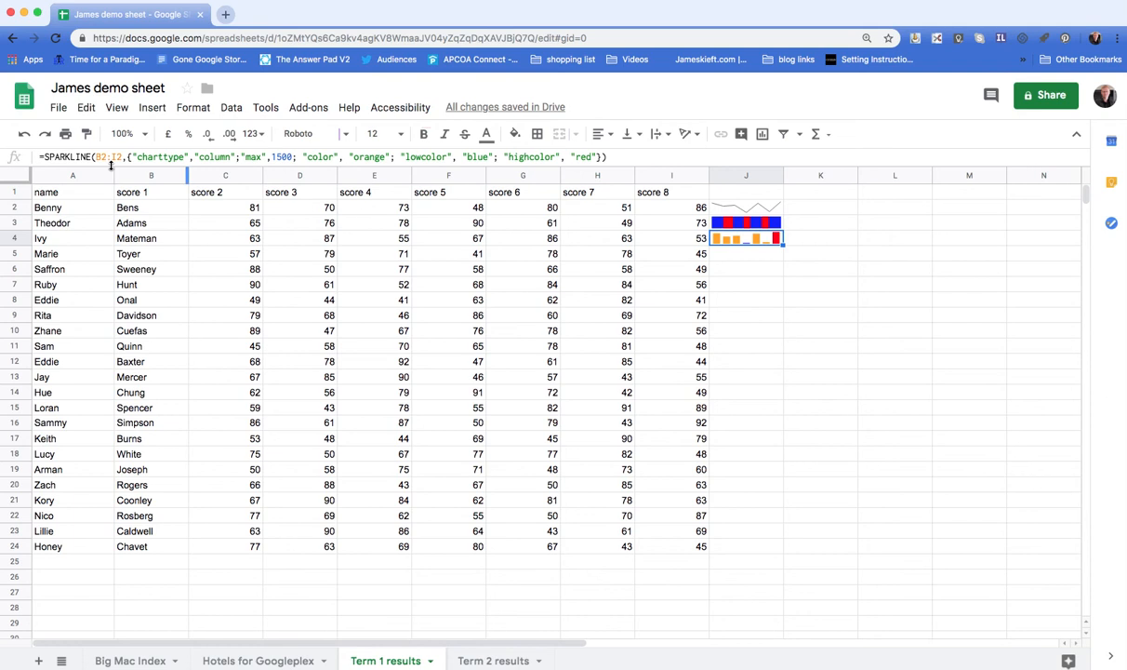
left_click(40, 157)
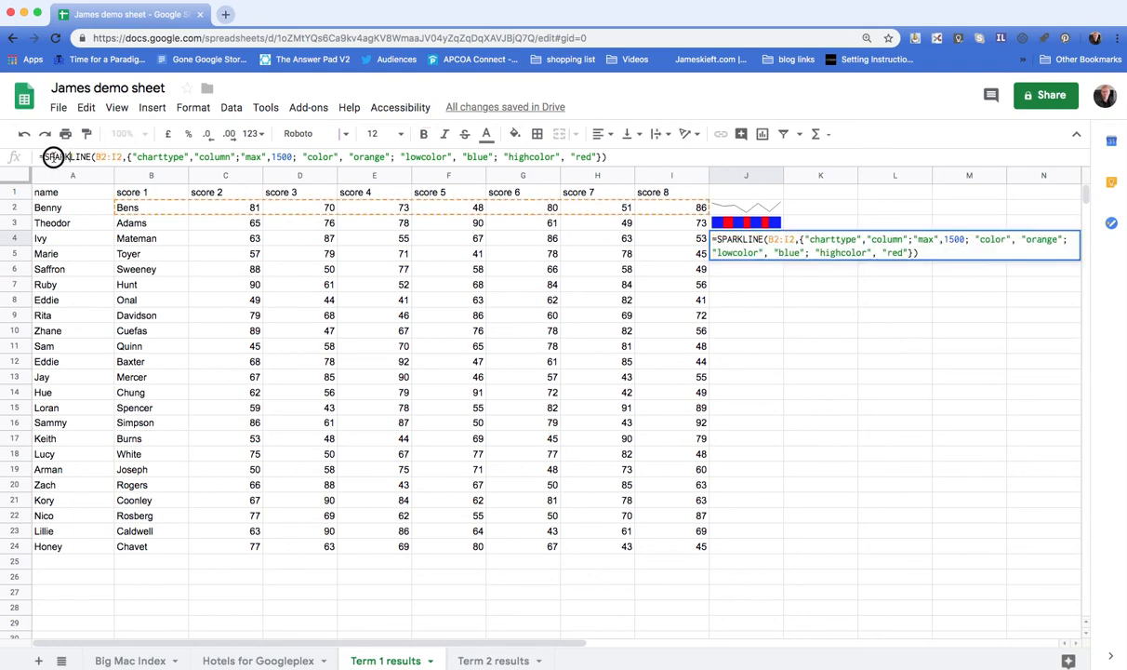
left_click(40, 155)
left_click_drag(40, 157, 133, 157)
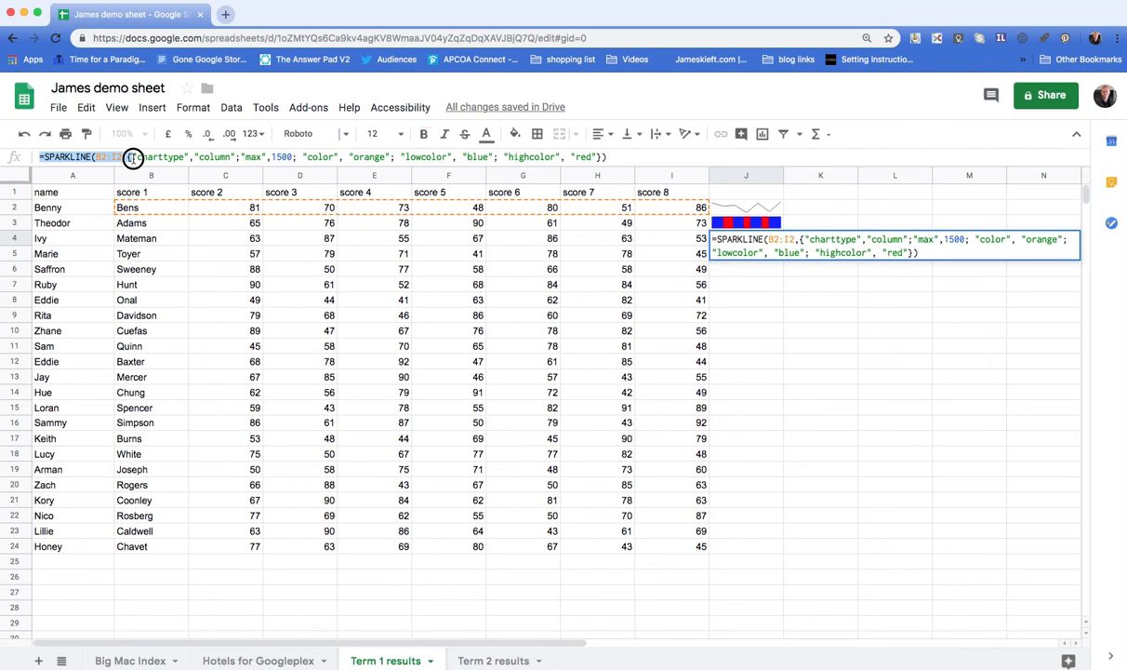
left_click_drag(133, 157, 618, 161)
key("super+c")
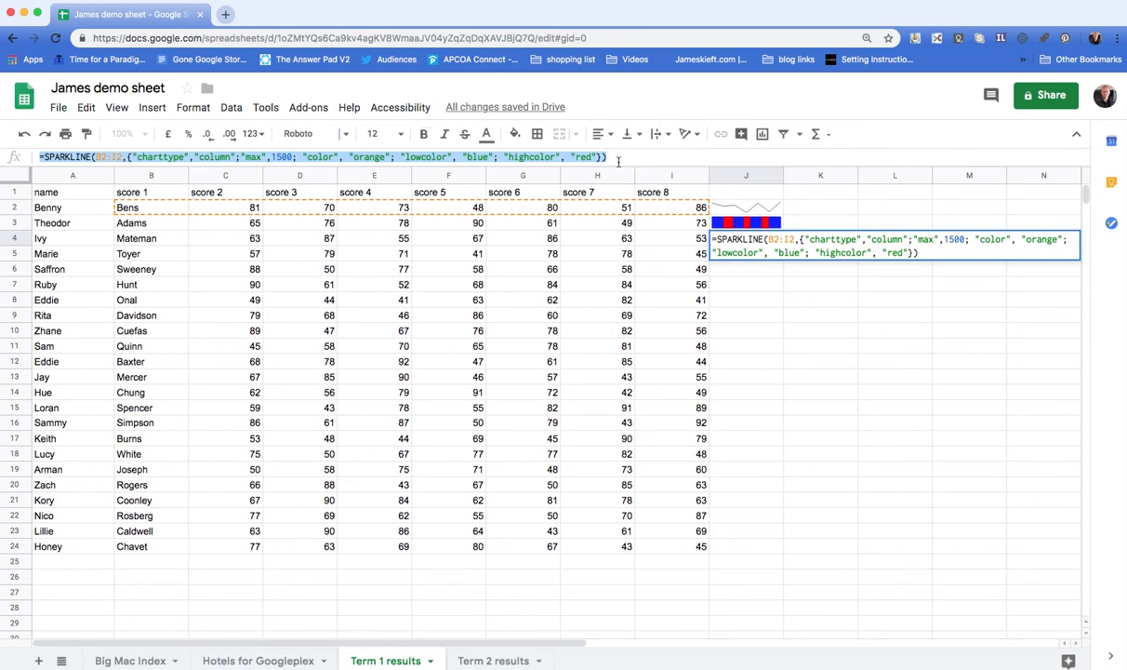
Step: Insert the copied column sparkline formula in cell J7 with its "max" option set to 100
left_click(730, 283)
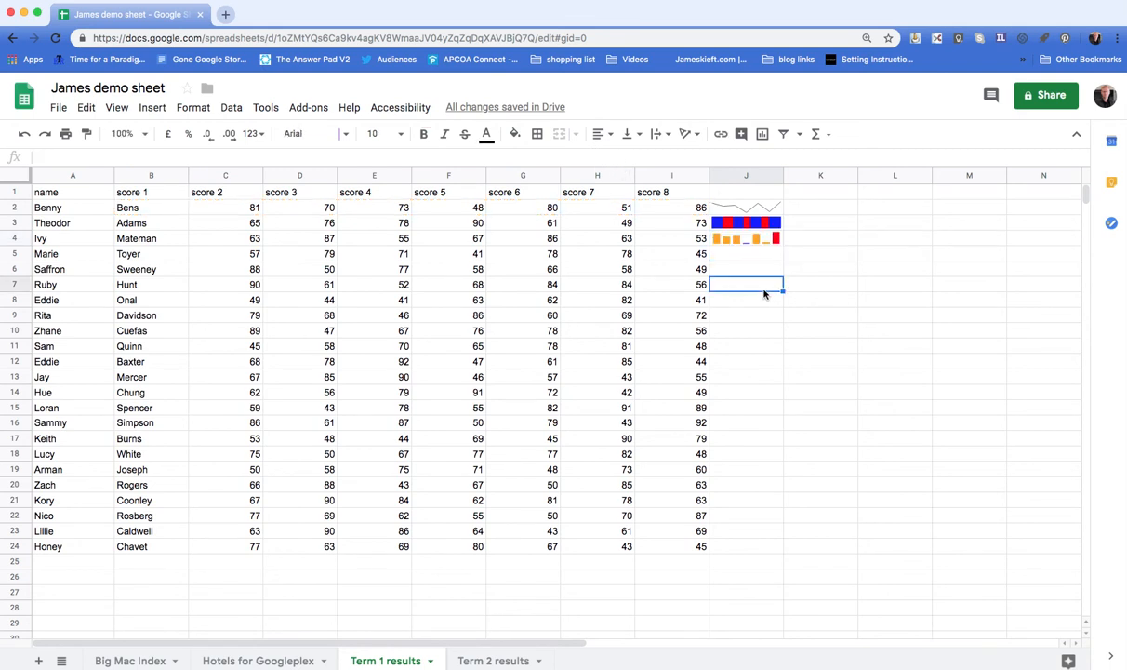
double_click(738, 285)
key("super+v")
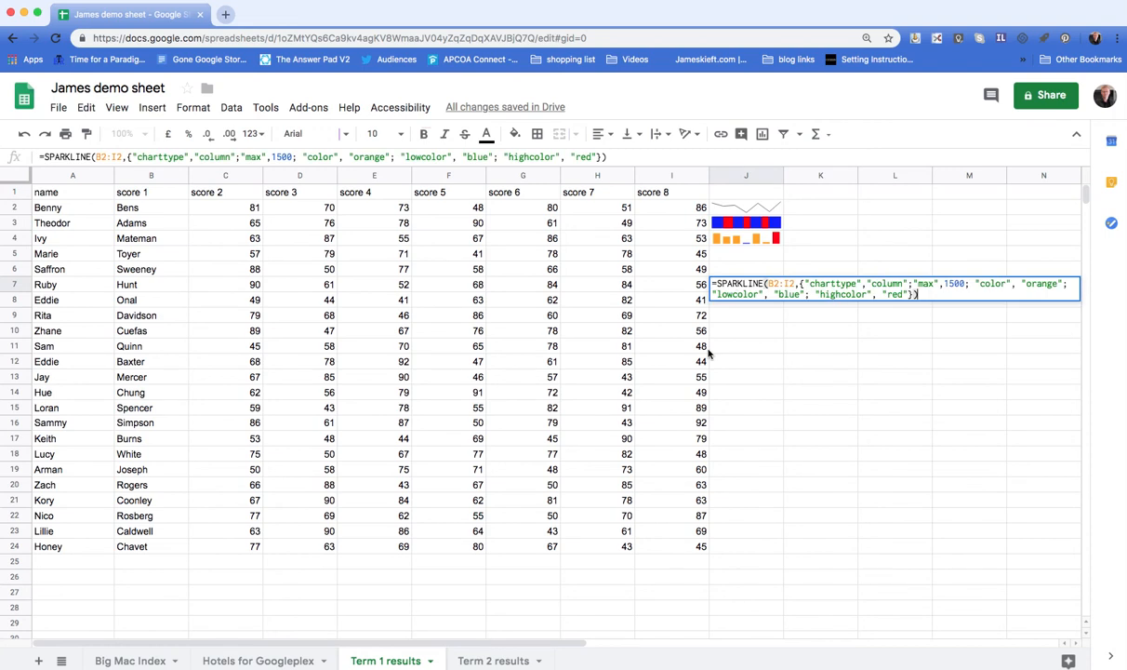
left_click(955, 286)
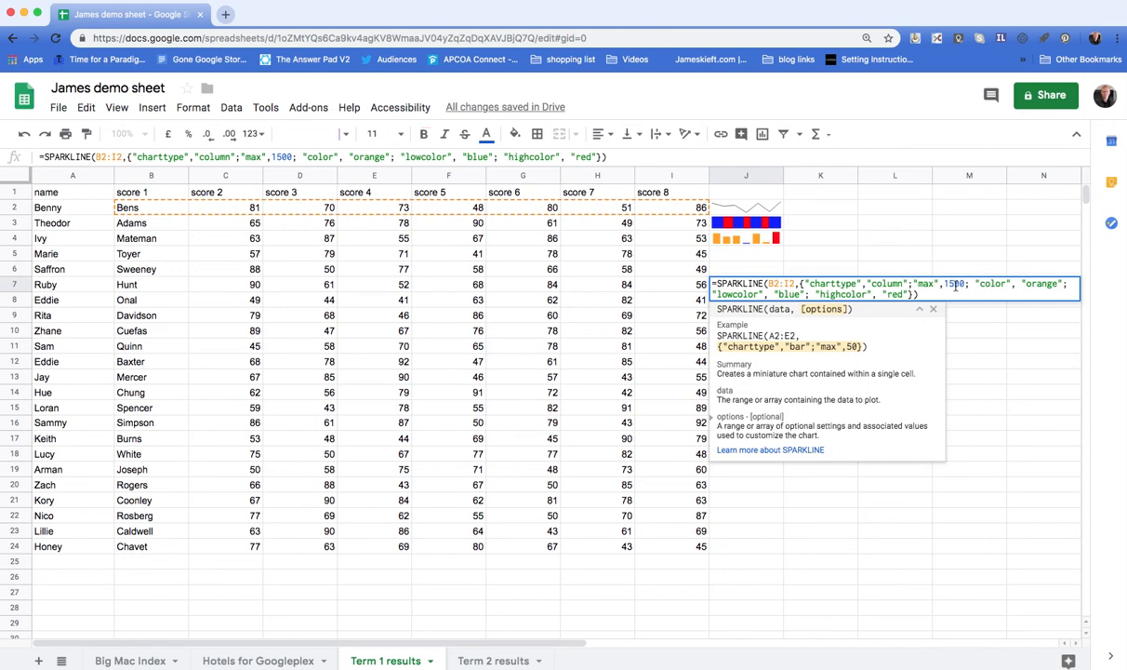
key("BackSpace")
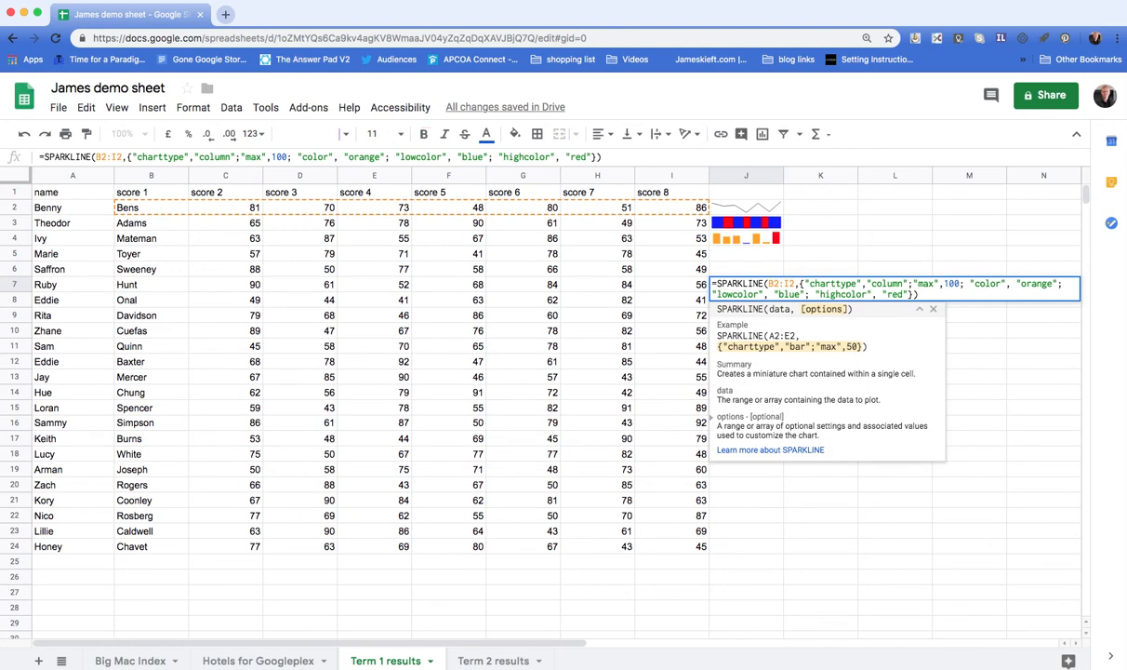
left_click(969, 353)
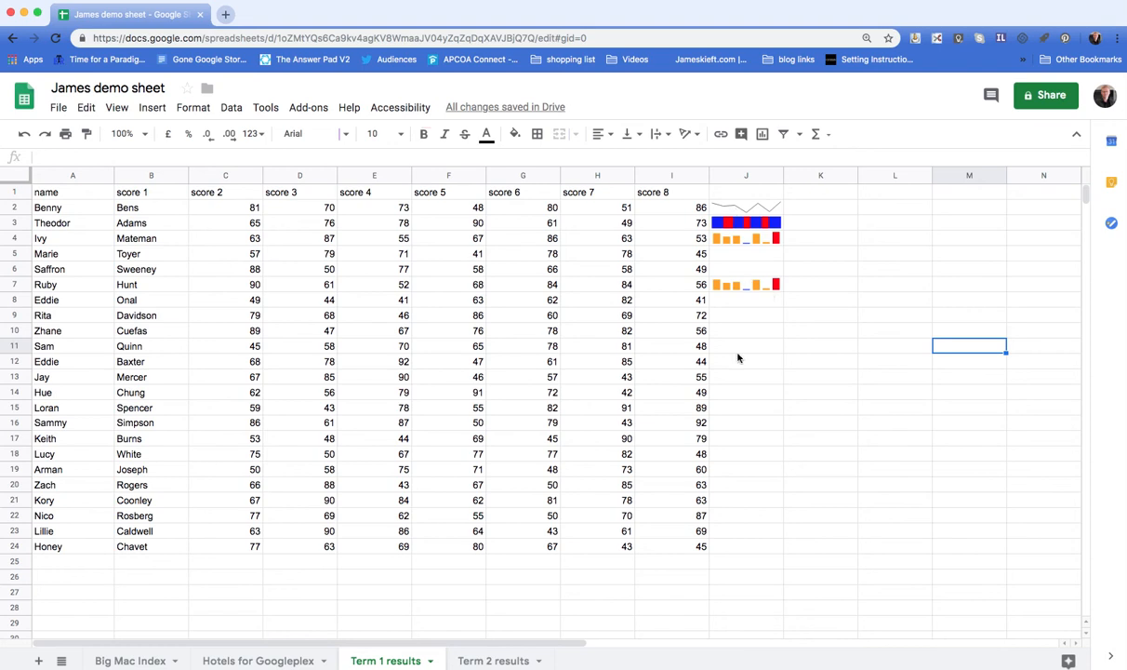
Step: Open the Big Mac Index sheet and examine Explore's statistics, suggested questions and analysis charts for its data
left_click(149, 661)
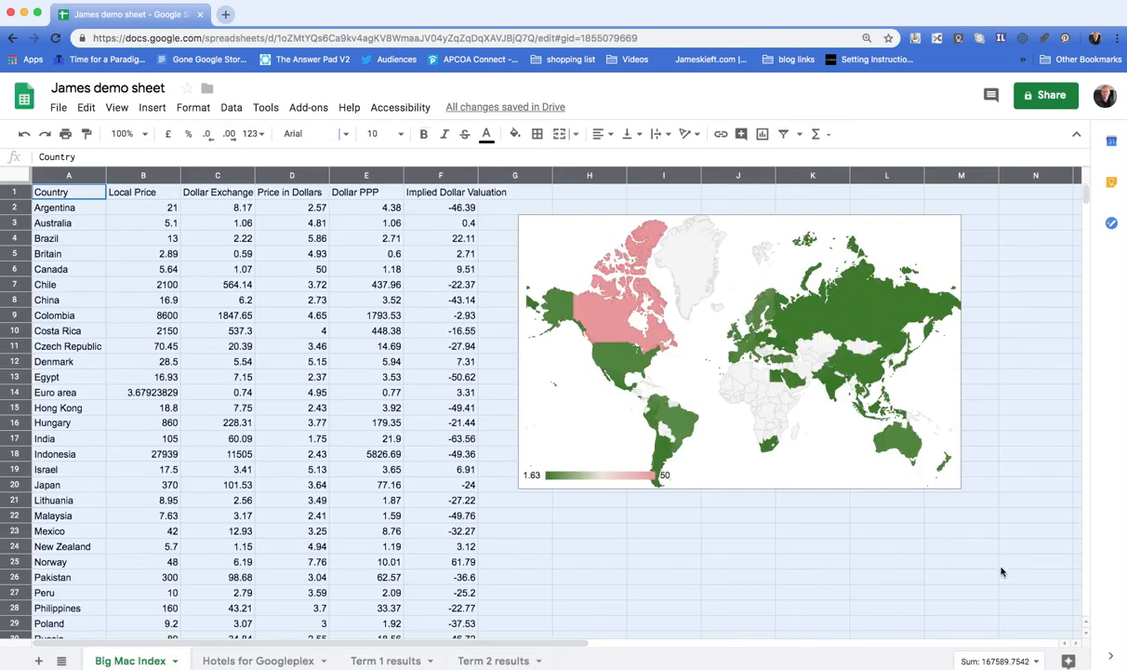
left_click(1058, 665)
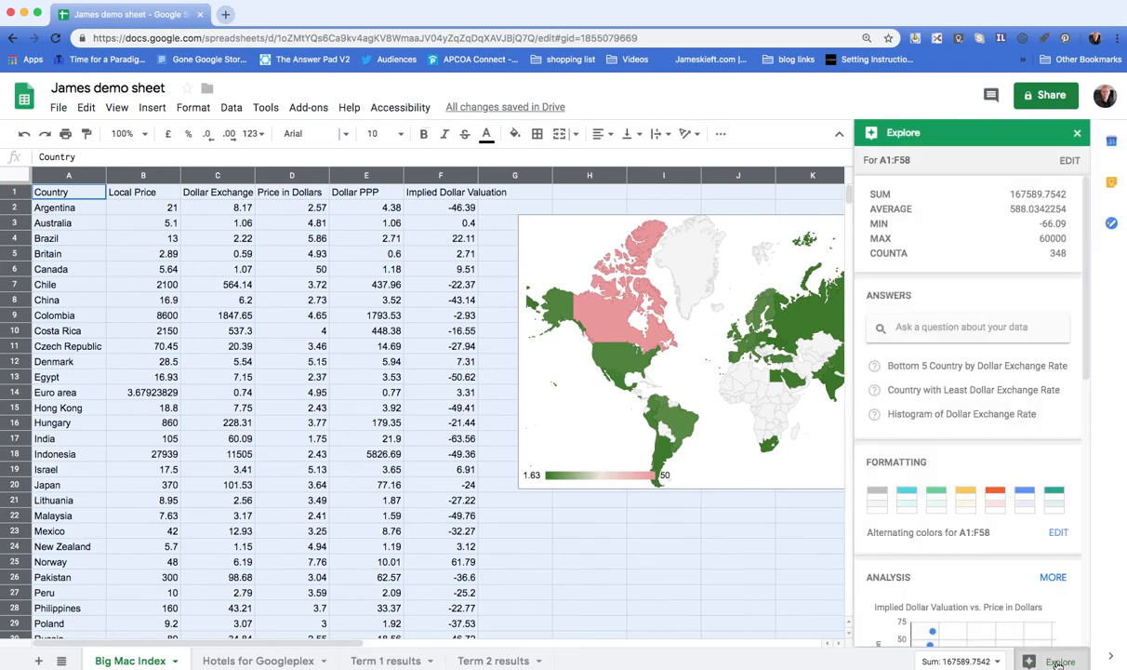
scroll(952, 385, "down", 2)
scroll(952, 385, "down", 3)
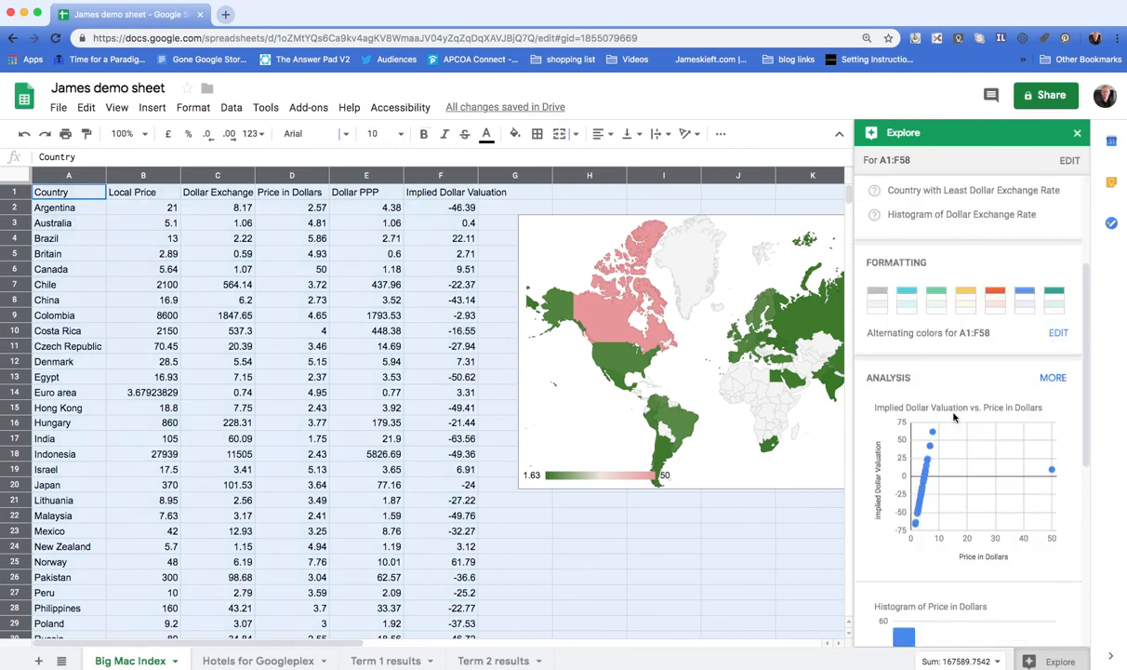
scroll(954, 435, "down", 5)
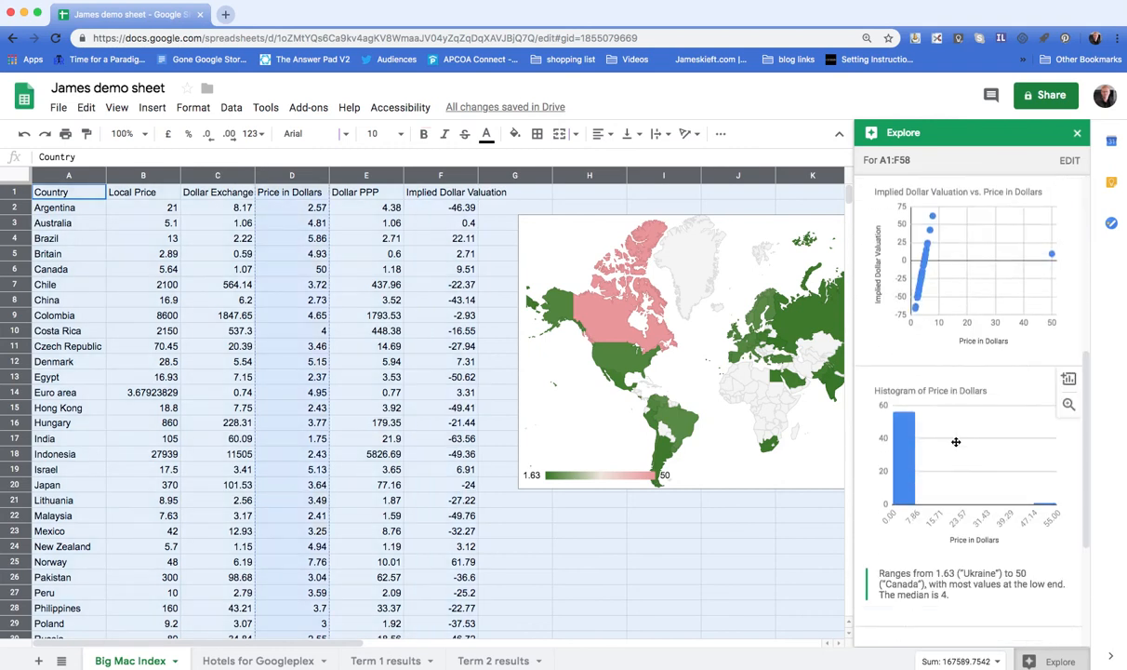
scroll(956, 442, "down", 5)
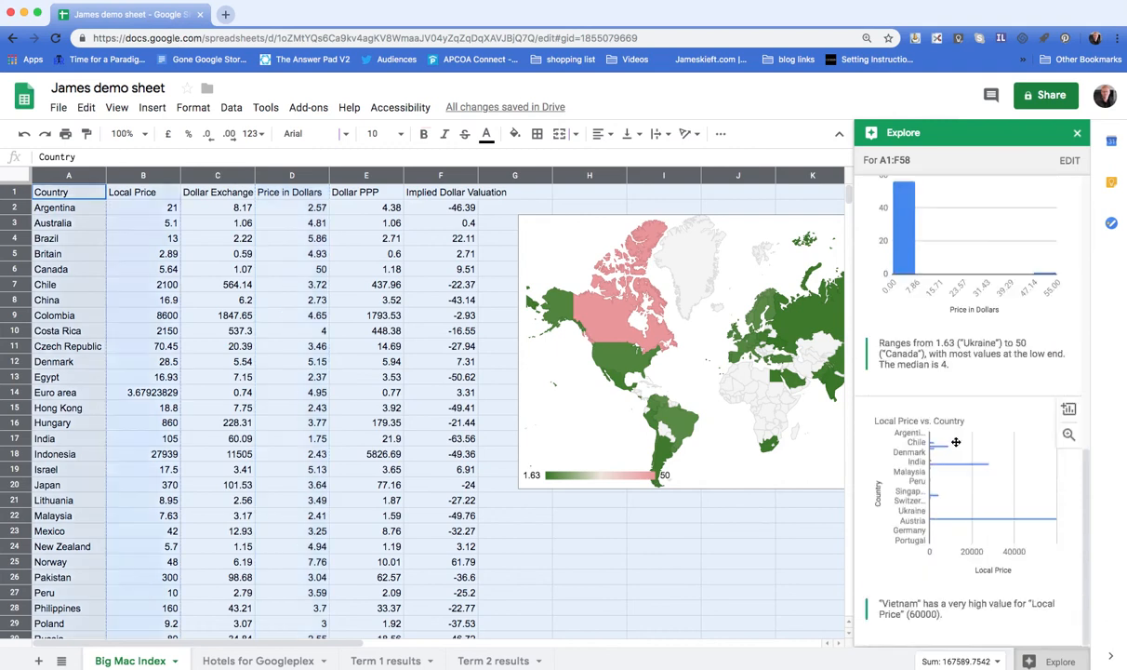
scroll(956, 442, "up", 15)
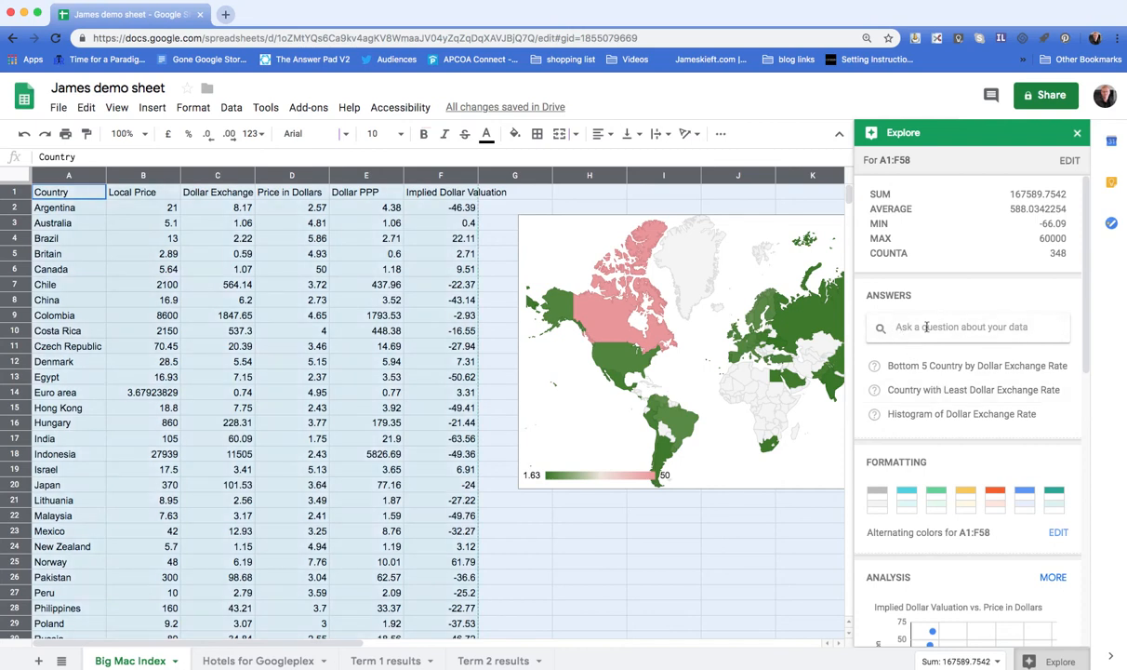
Step: View Explore's answer and formula for "Country with Least Dollar Exchange Rate", and return to the Explore overview
left_click(912, 392)
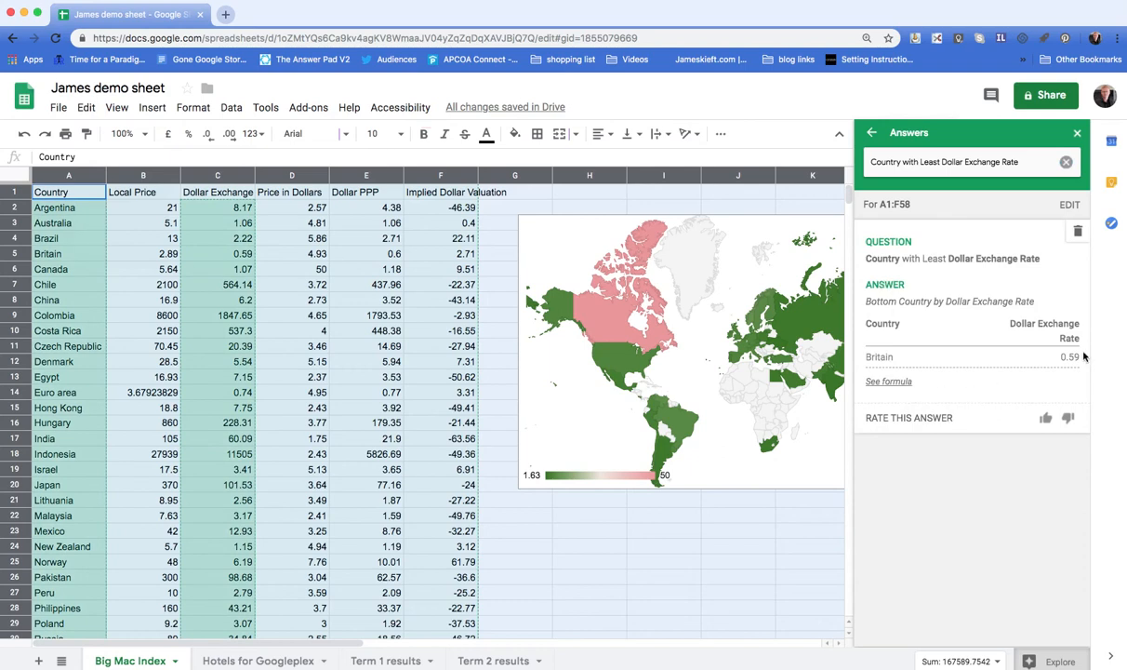
left_click(891, 382)
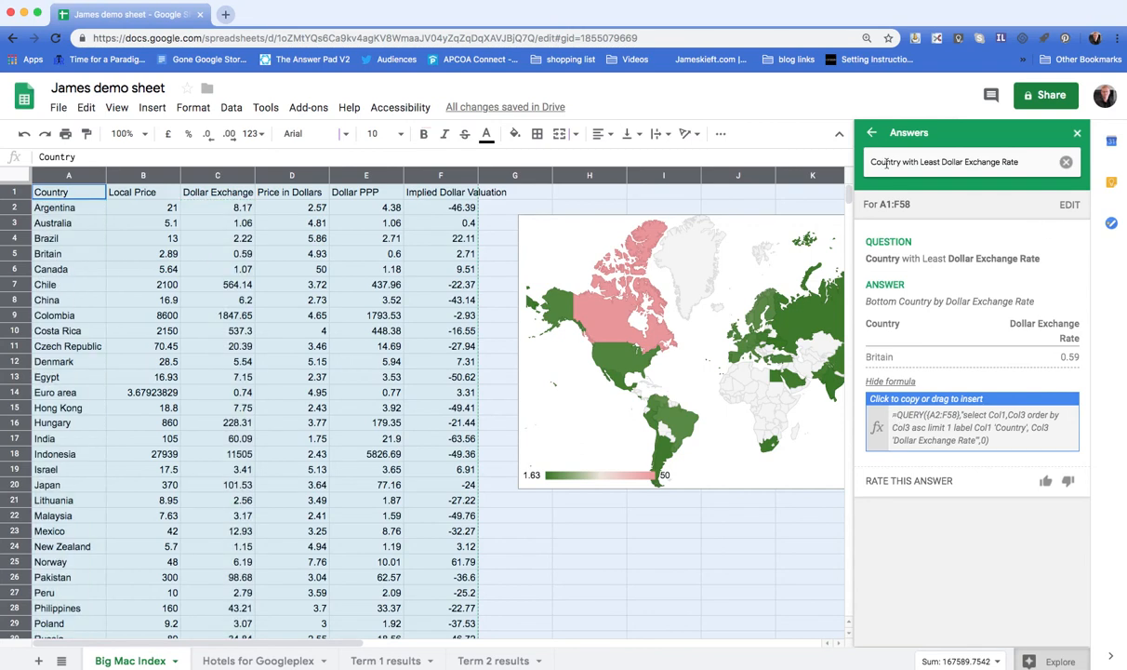
left_click(870, 133)
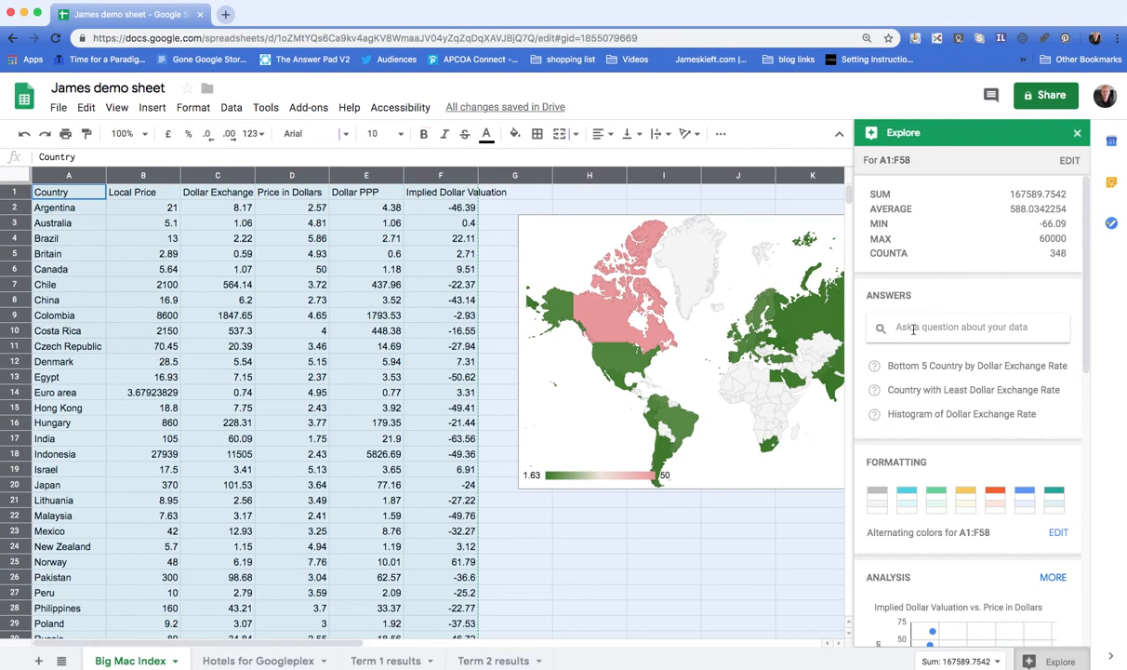
Step: Show Explore's answer to "Bottom 5 Country by Dollar Exchange Rate" together with its formula
scroll(995, 516, "down", 2)
scroll(995, 516, "down", 1)
scroll(996, 517, "down", 3)
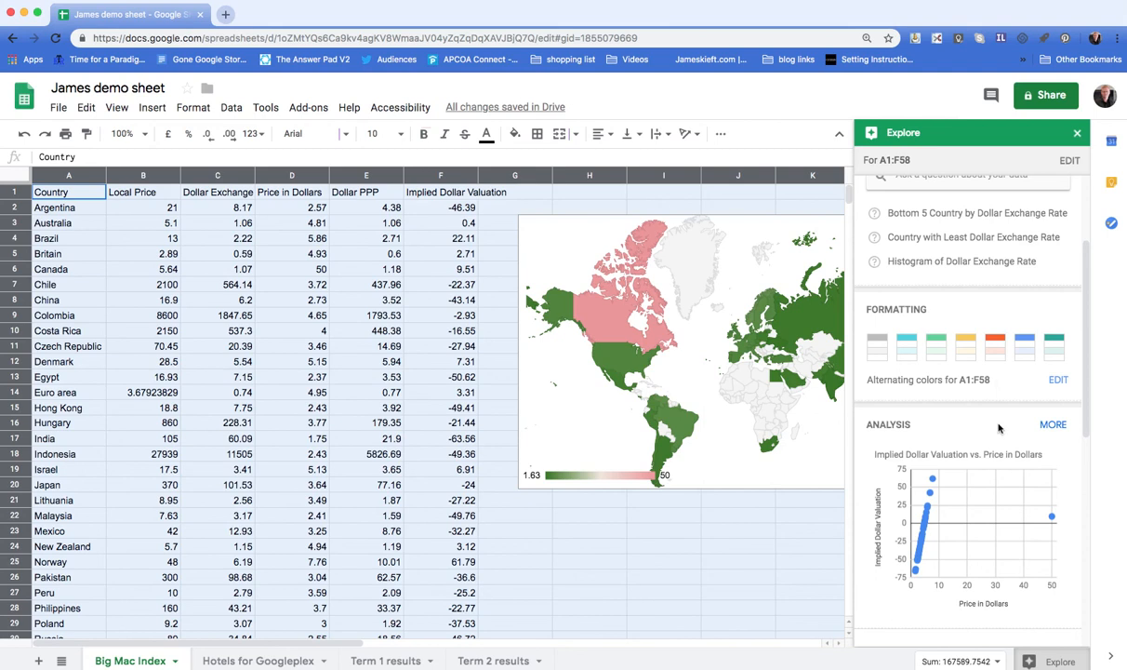
scroll(998, 428, "down", 5)
scroll(999, 438, "down", 6)
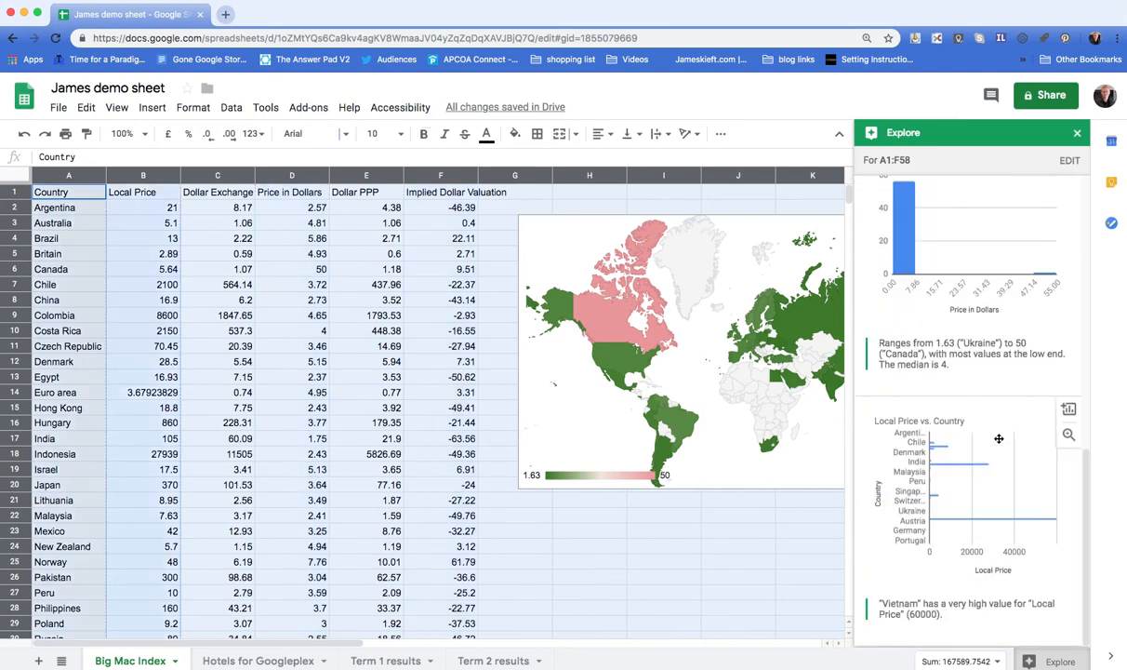
scroll(956, 524, "up", 6)
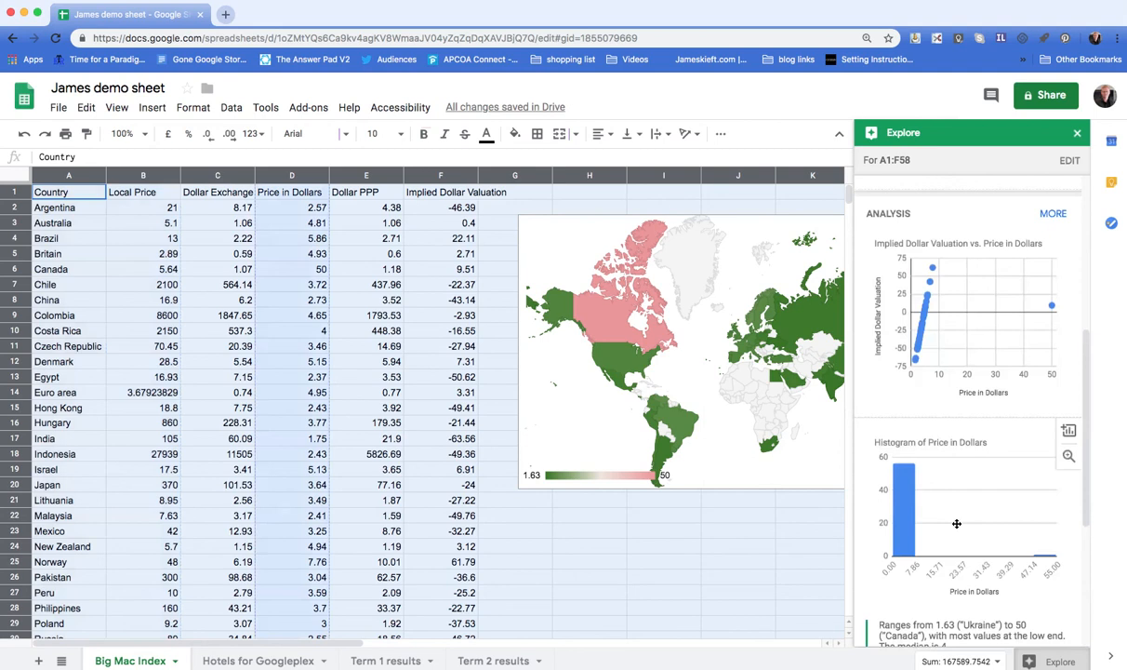
scroll(956, 524, "up", 5)
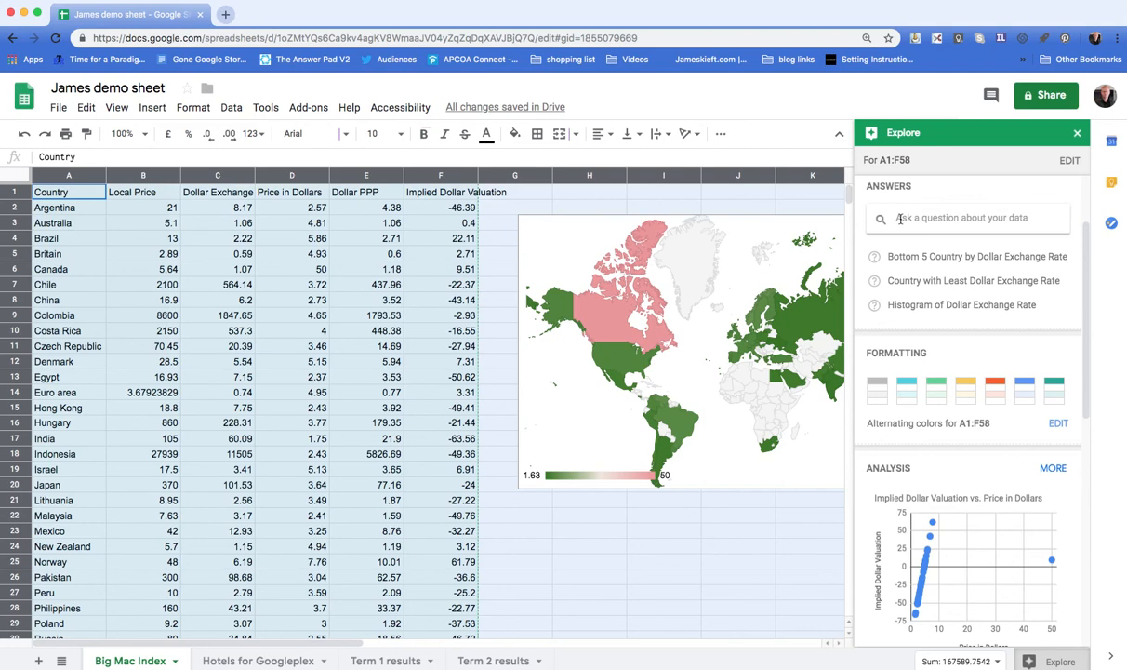
left_click(893, 256)
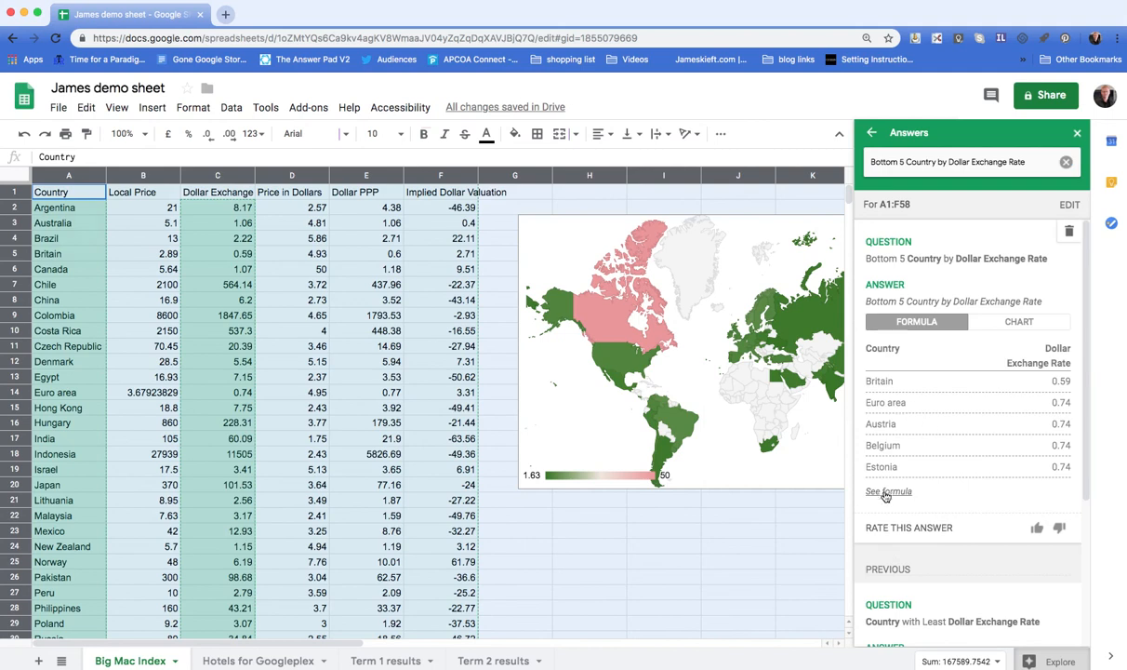
left_click(888, 491)
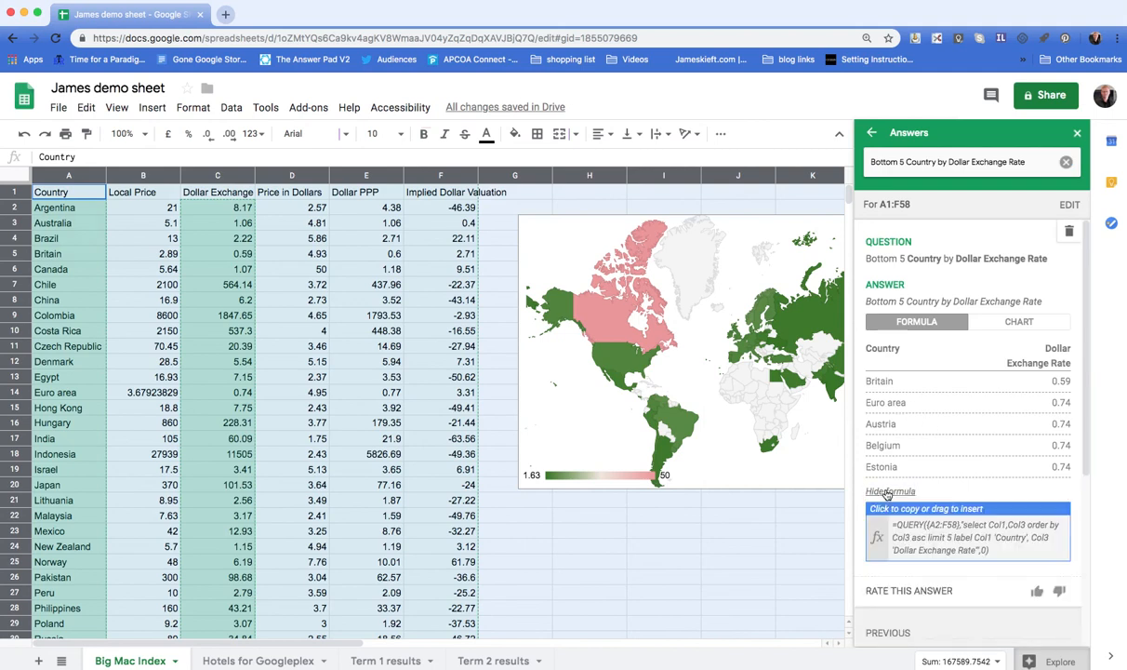